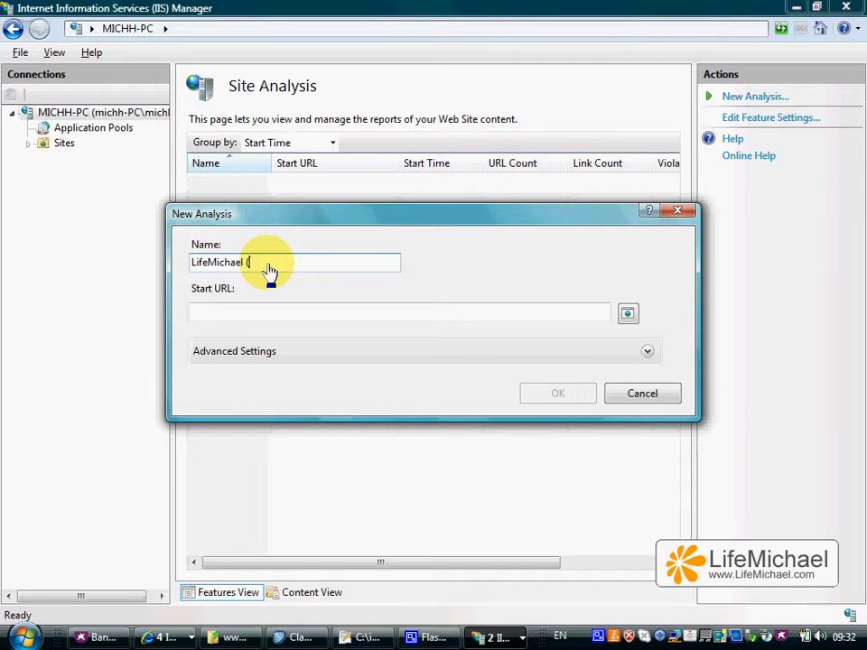
{"action": "key", "text": "Tab"}
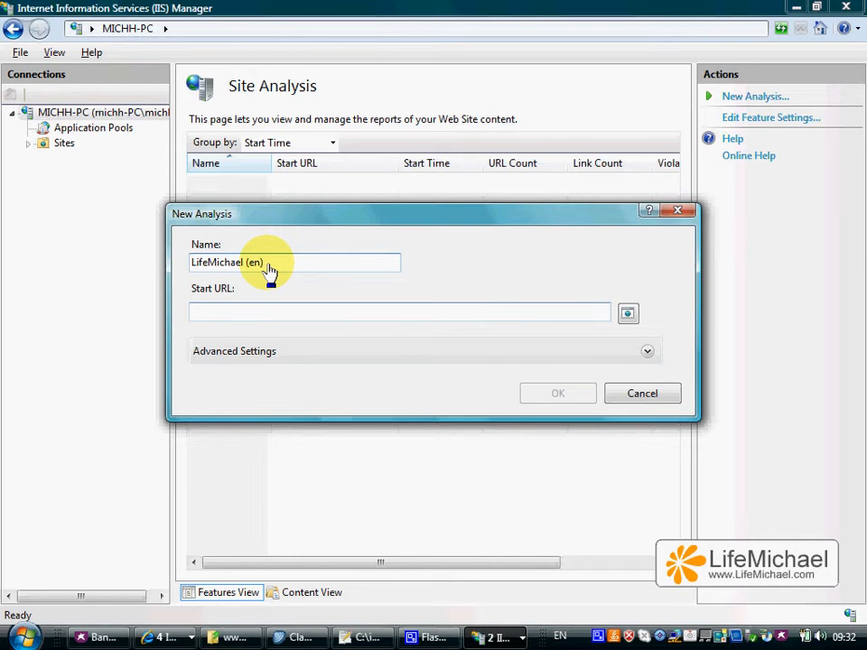
{"action": "type", "text": "http://"}
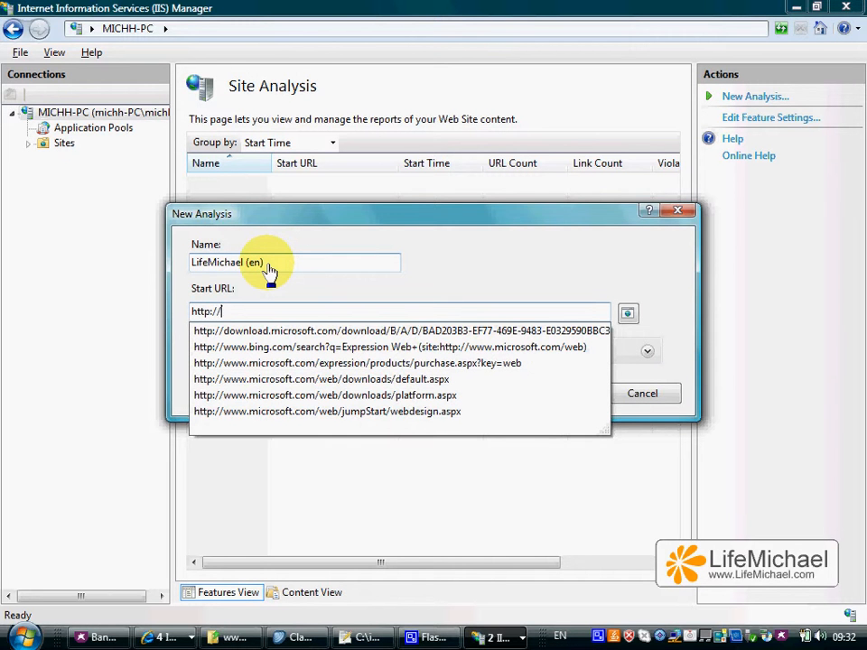
{"action": "type", "text": "www.lifemichael.com/en/"}
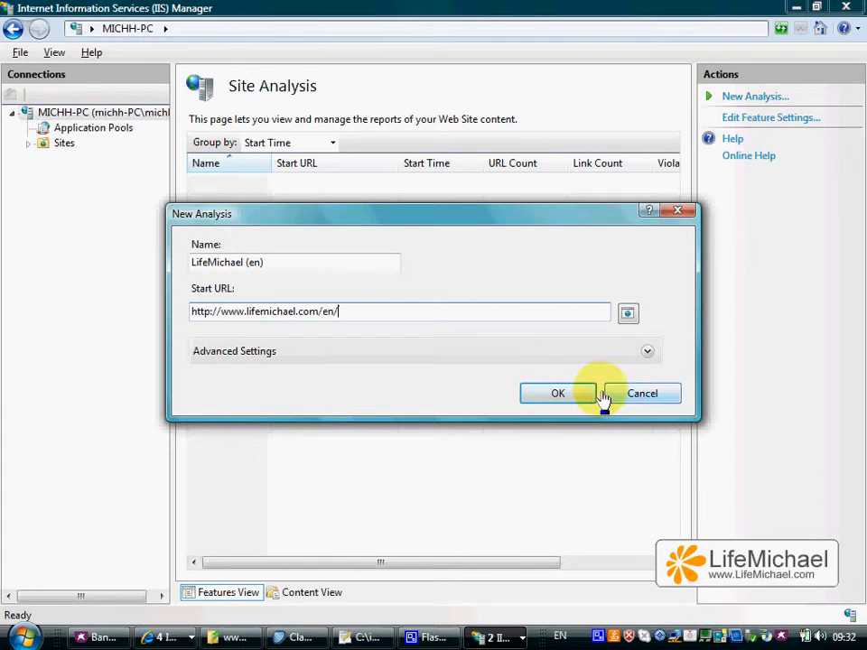
- Run the LifeMichael (en) crawl and keep its progress window in view until it finishes
{"action": "left_click", "coordinate": [568, 395]}
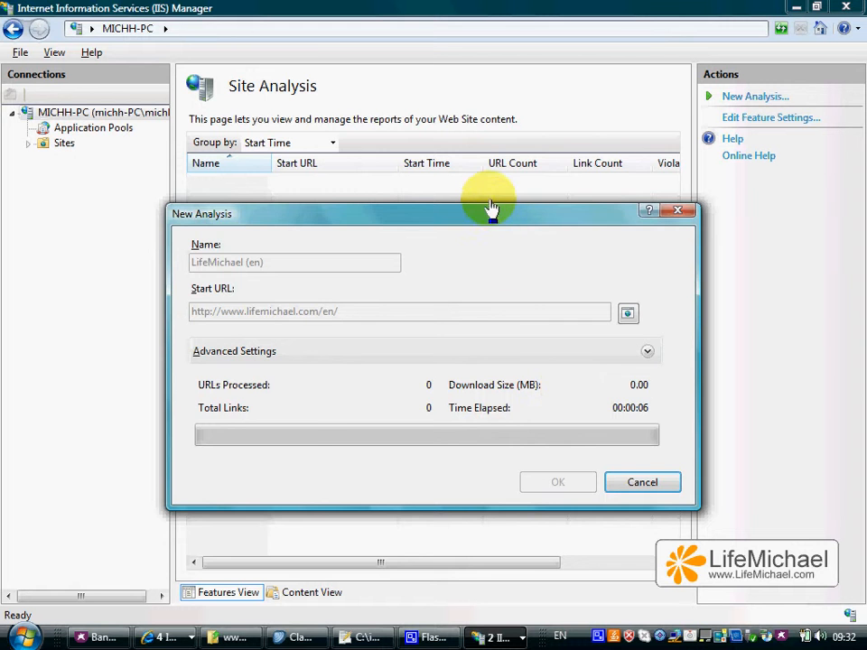
{"action": "left_click_drag", "start_coordinate": [496, 213], "coordinate": [466, 138]}
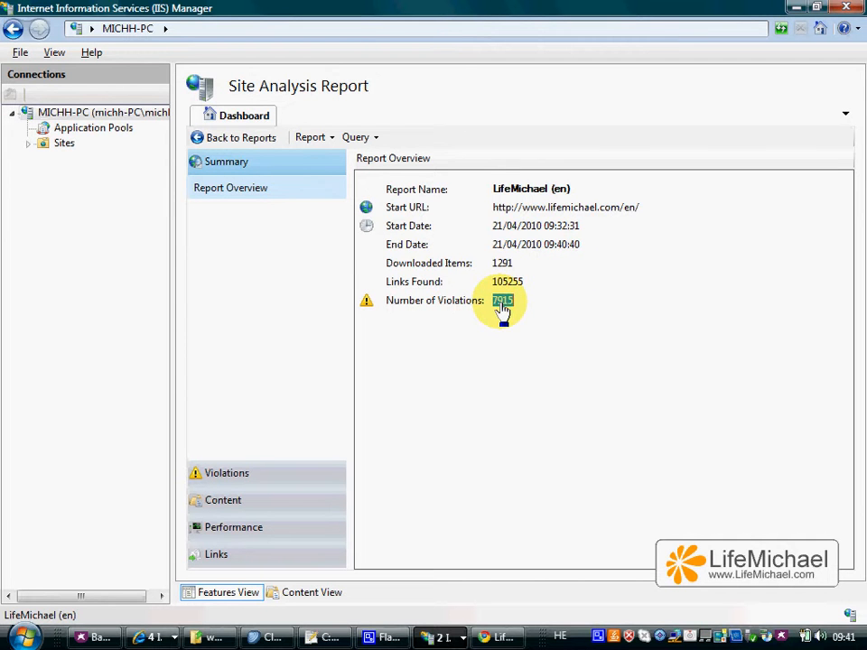
- Show the violations summary and the details of the '<img> tag does not have an ALT attribute' warning
{"action": "left_click", "coordinate": [227, 475]}
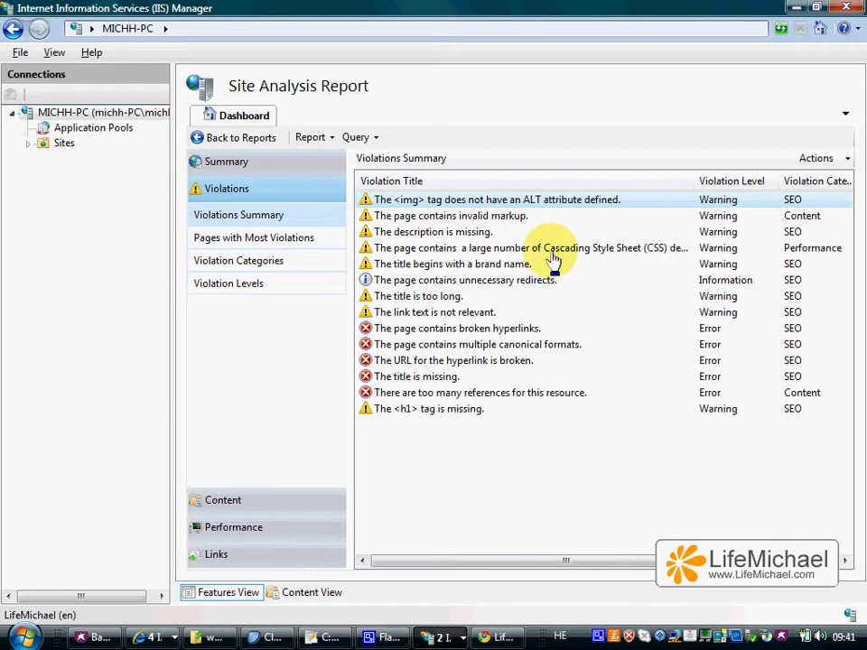
{"action": "double_click", "coordinate": [444, 211]}
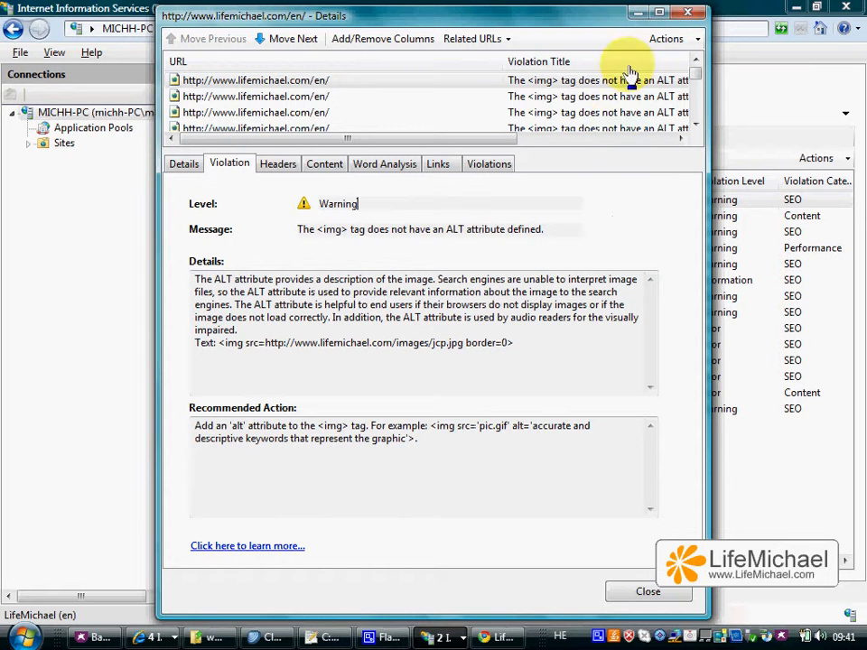
{"action": "left_click", "coordinate": [687, 13]}
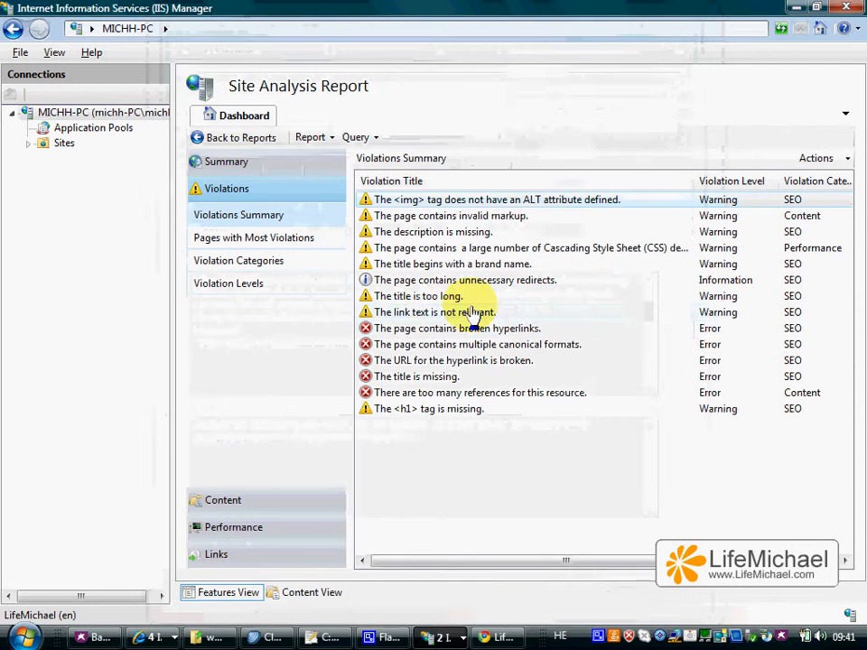
{"action": "double_click", "coordinate": [443, 298]}
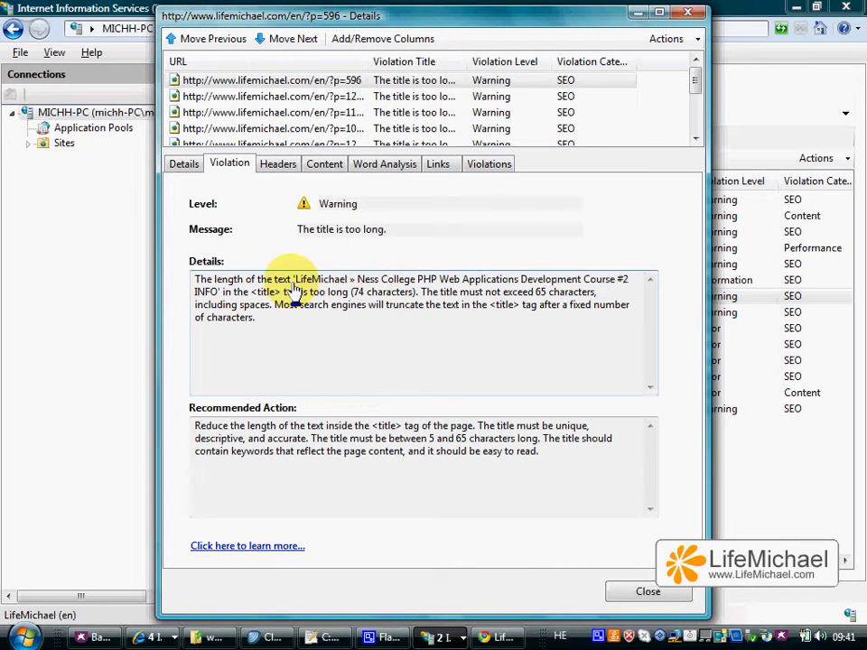
{"action": "left_click_drag", "start_coordinate": [294, 282], "coordinate": [624, 285]}
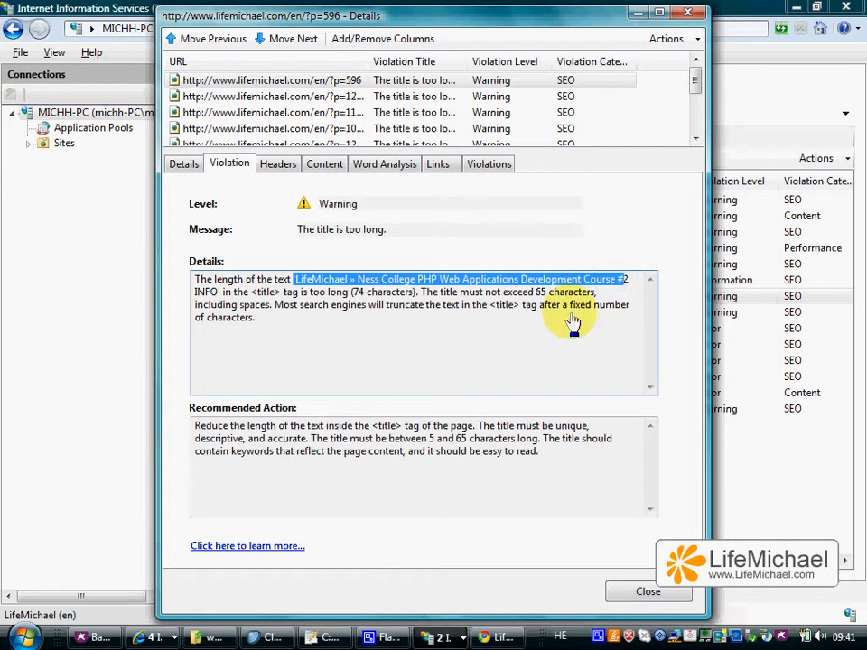
{"action": "left_click", "coordinate": [383, 376]}
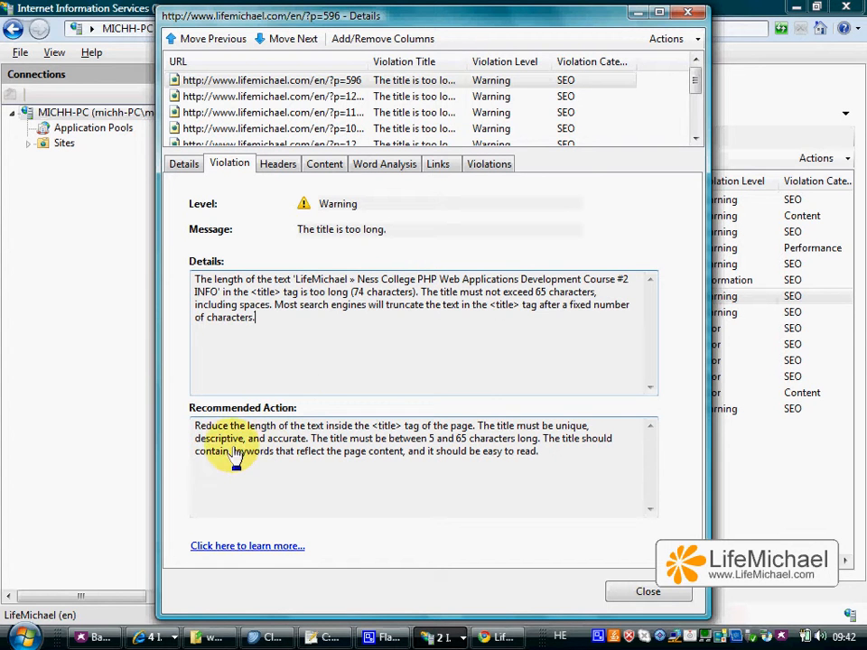
{"action": "left_click", "coordinate": [689, 13]}
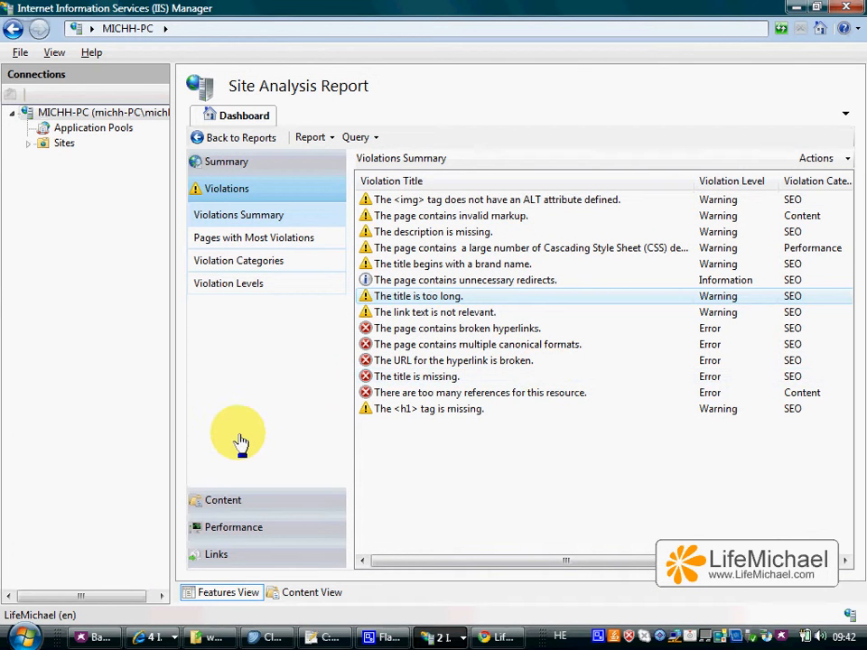
- Show the Performance report's Slow Pages list, led by a page taking 17,722
{"action": "left_click", "coordinate": [237, 533]}
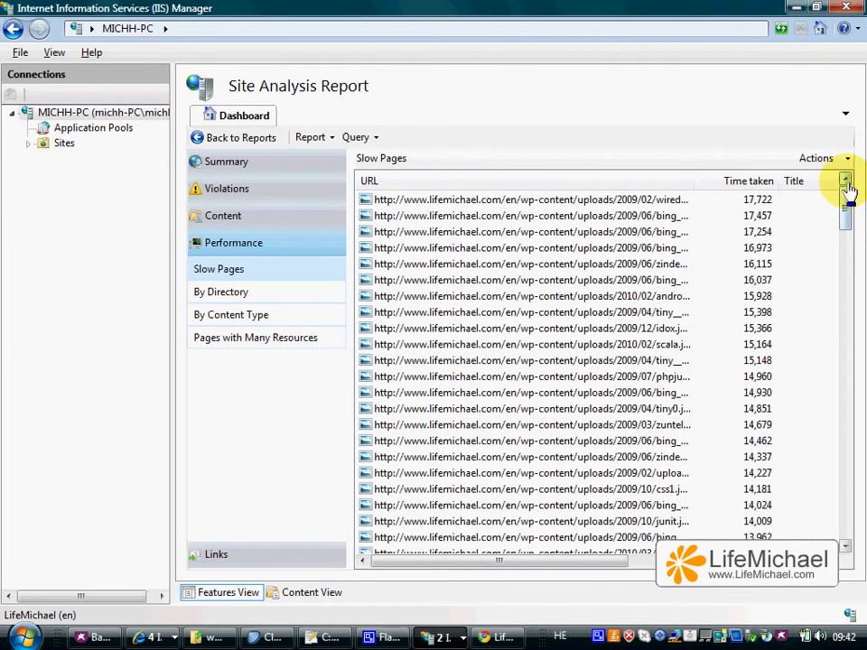
{"action": "mouse_move", "coordinate": [847, 208]}
{"action": "left_mouse_down"}
{"action": "mouse_move", "coordinate": [846, 276]}
{"action": "mouse_move", "coordinate": [845, 199]}
{"action": "left_mouse_up"}
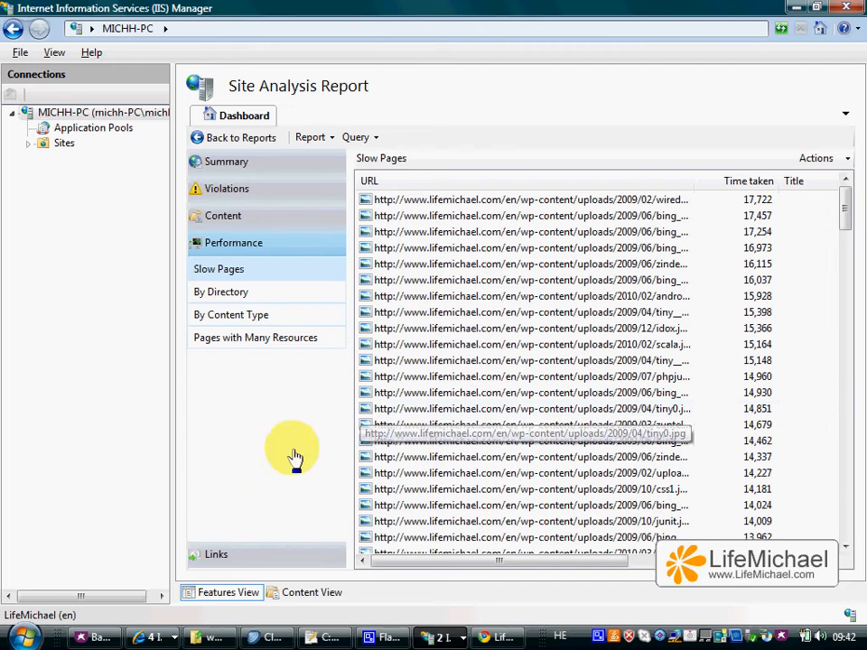
- Reach Pages with Many Resources, widen Linking-URL to full URLs, and select p=569 with 47 resources
{"action": "left_click", "coordinate": [217, 555]}
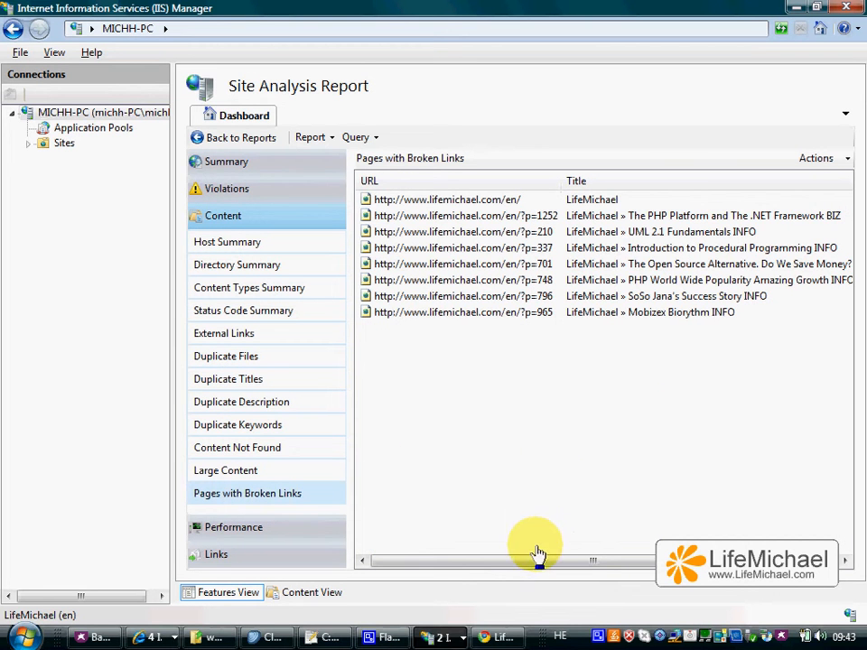
{"action": "mouse_move", "coordinate": [519, 559]}
{"action": "left_mouse_down"}
{"action": "mouse_move", "coordinate": [586, 548]}
{"action": "mouse_move", "coordinate": [447, 575]}
{"action": "left_mouse_up"}
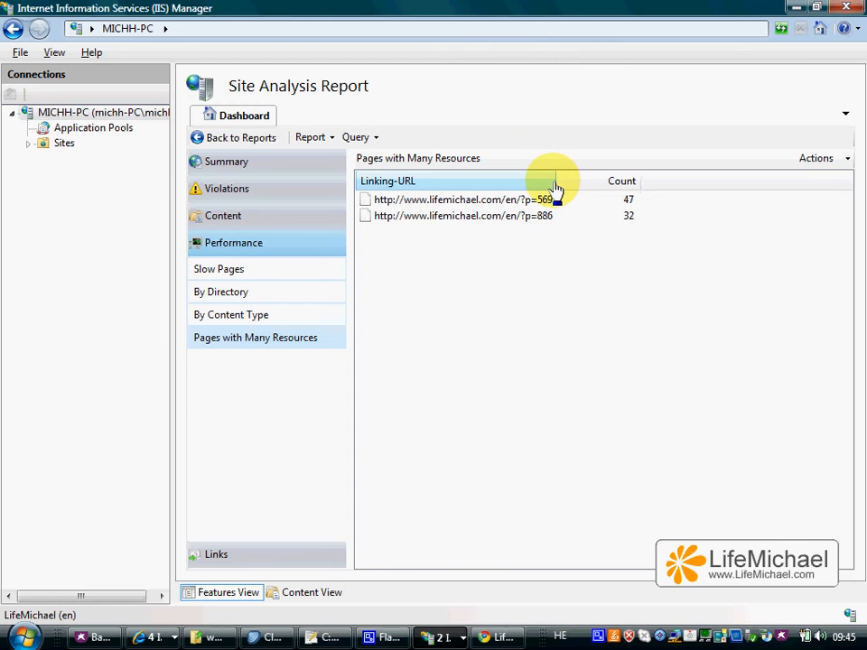
{"action": "left_click_drag", "start_coordinate": [556, 187], "coordinate": [608, 181]}
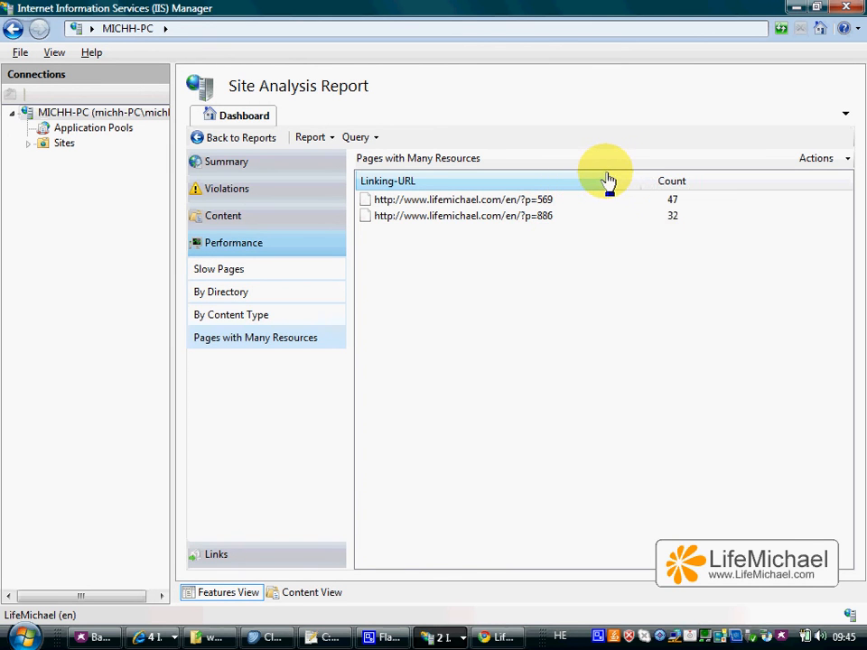
{"action": "left_click", "coordinate": [490, 224]}
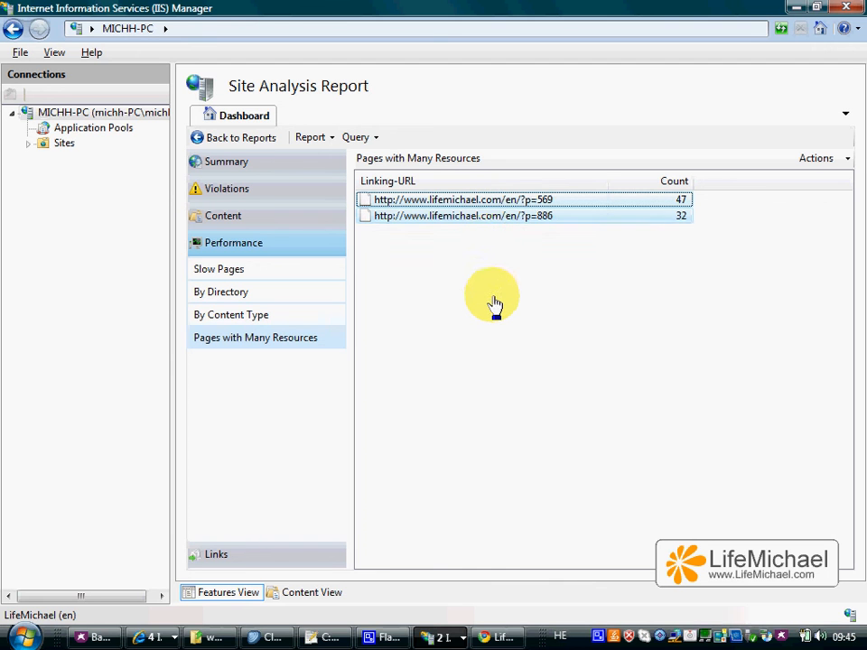